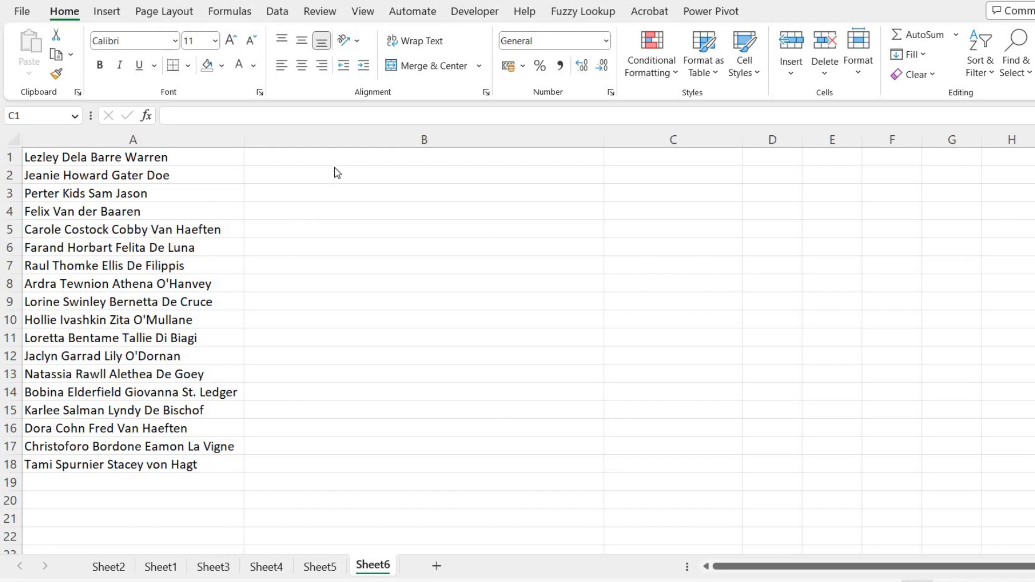
- Enter =LEN(A1)-LEN(SUBSTITUTE(A1," ","")) in C1 to count the spaces in the first name
click(357, 156)
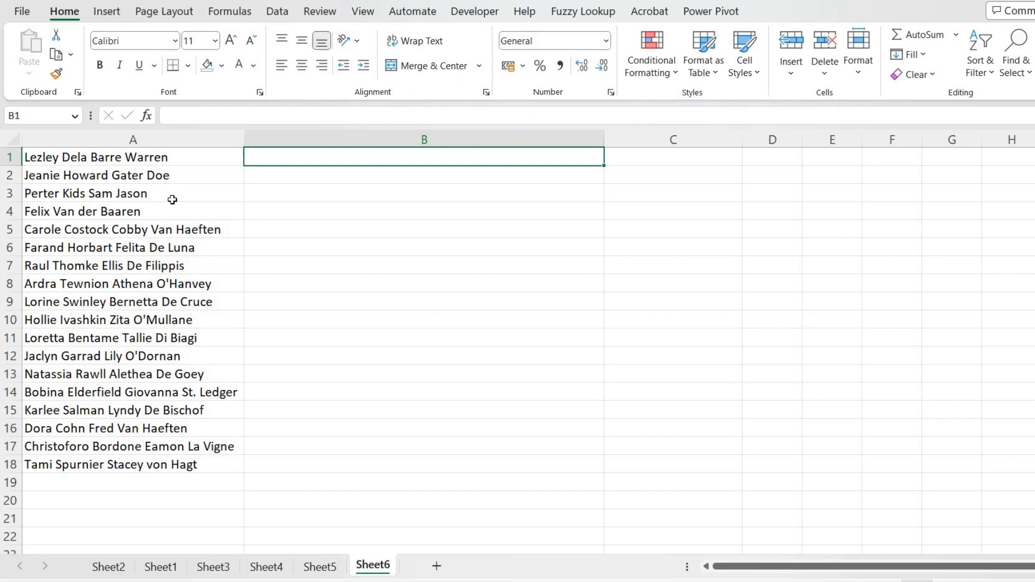
click(683, 156)
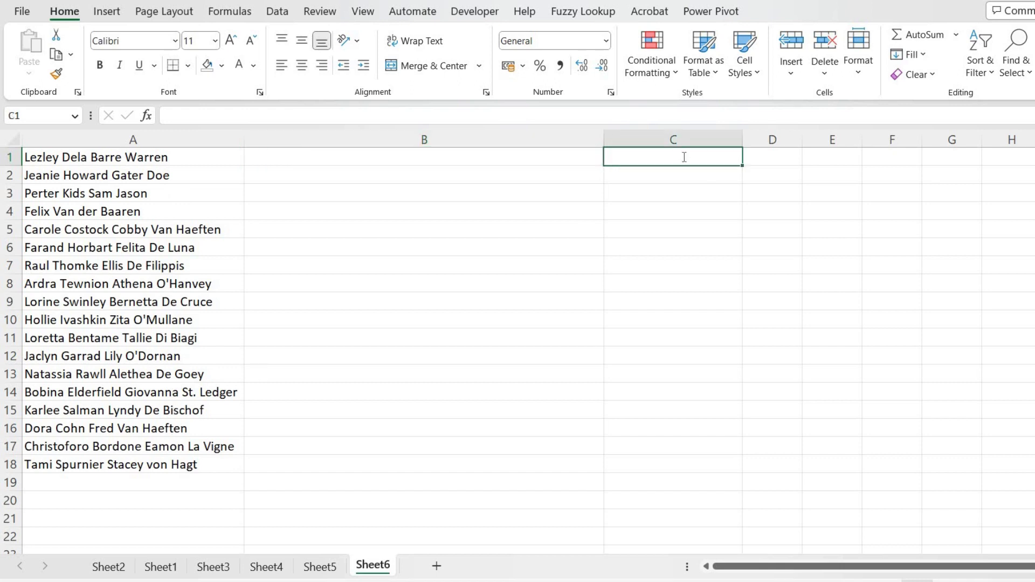
text(=len)
key(Tab)
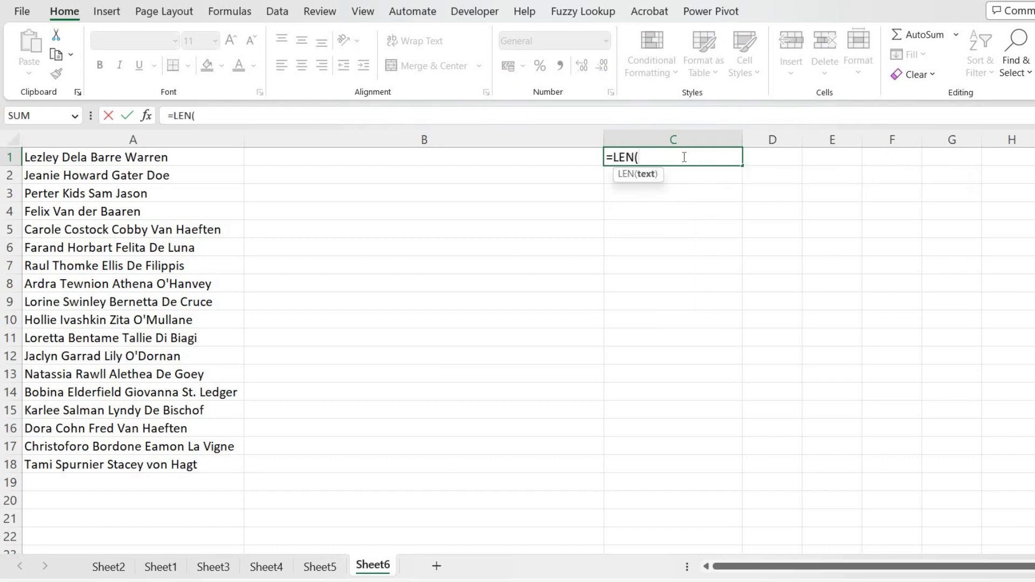
key(Left)
key(Left)
text()-len)
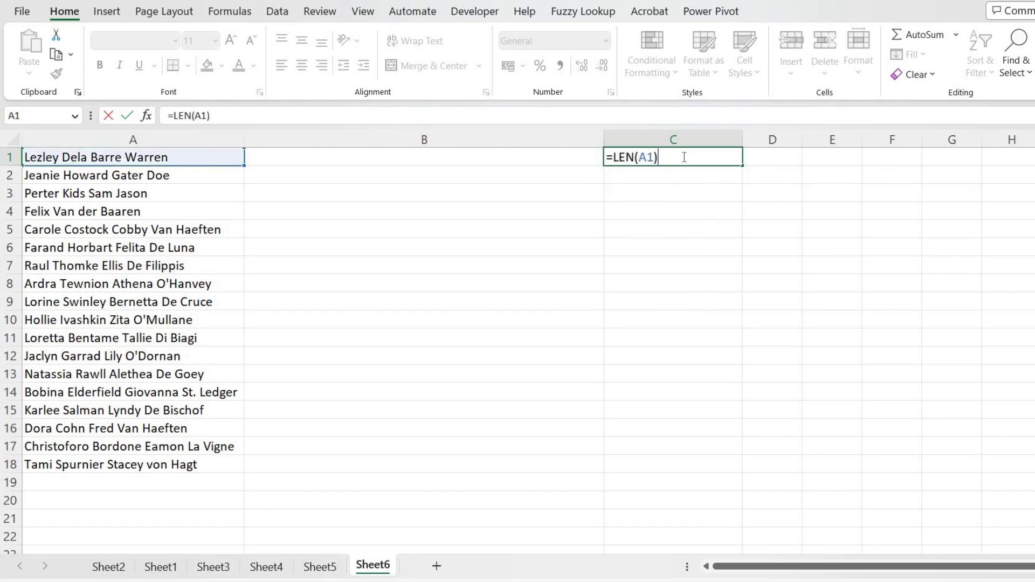
key(Tab)
text(subs)
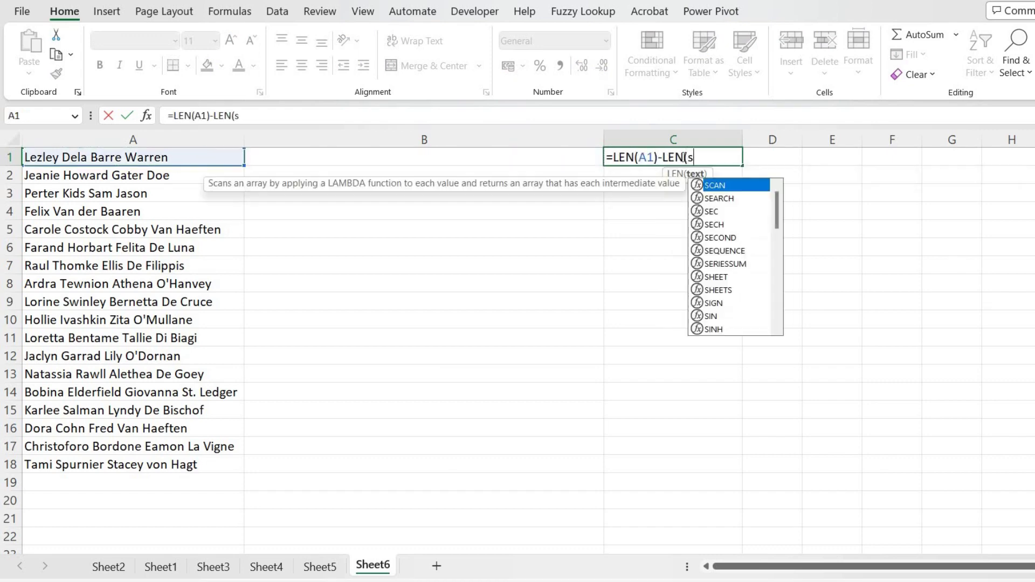
key(Tab)
key(Left)
key(Left)
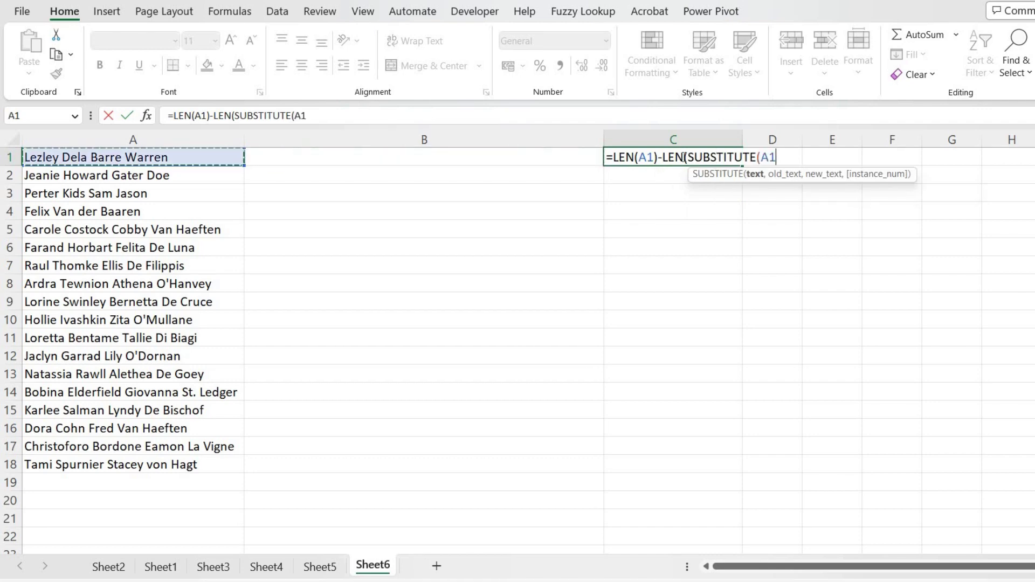
text(,")
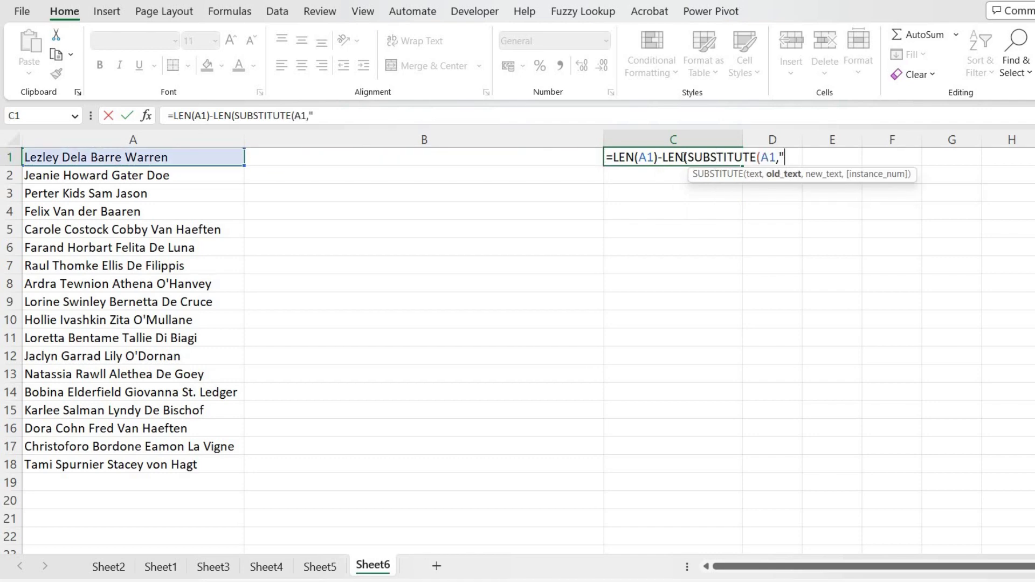
text( ","")
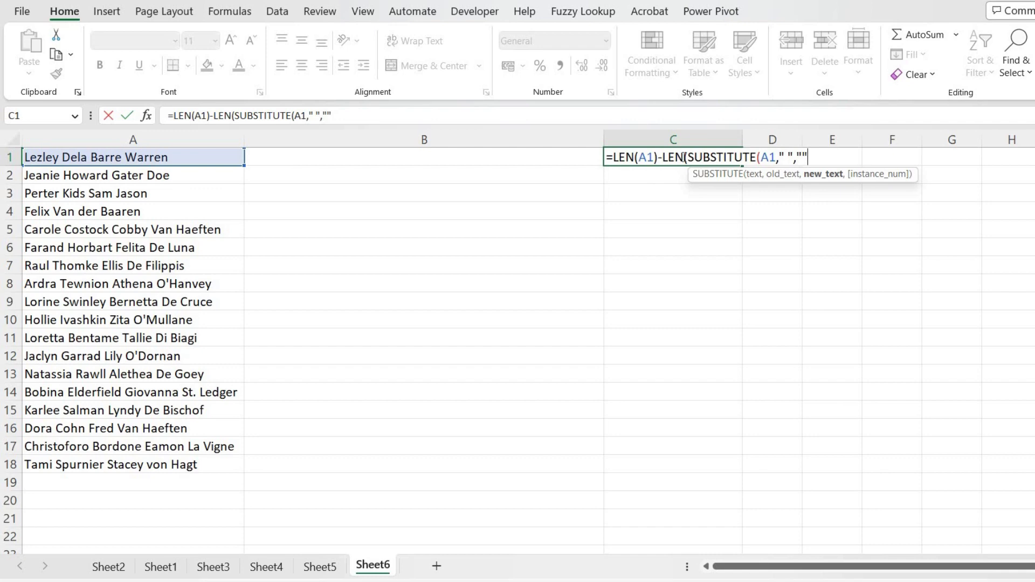
text()))
key(Return)
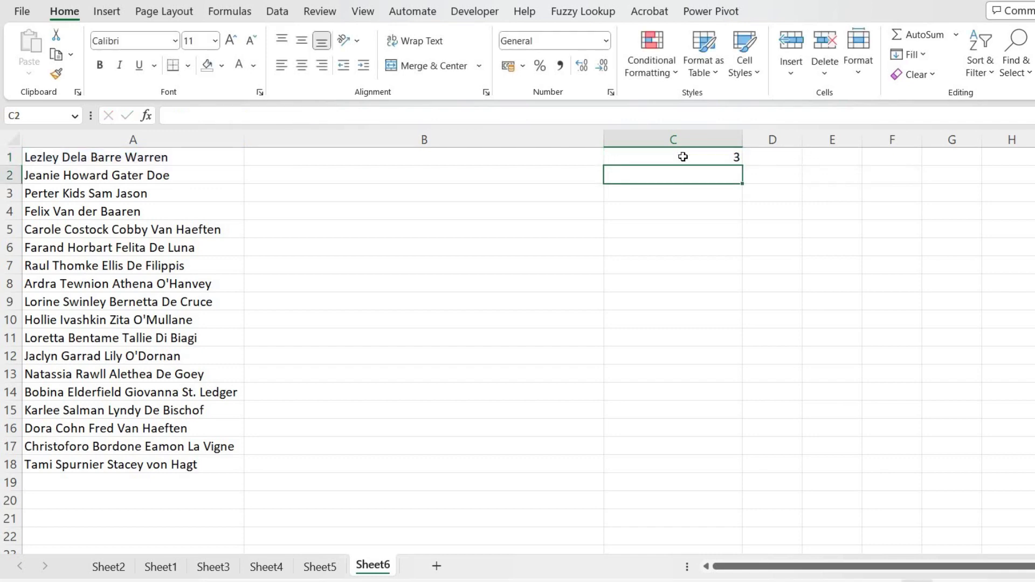
- Fill the space-count formula down from C1 through C18 with Ctrl+D
key(ctrl+Left)
key(ctrl+Down)
key(Right)
key(Right)
key(ctrl+shift+Up)
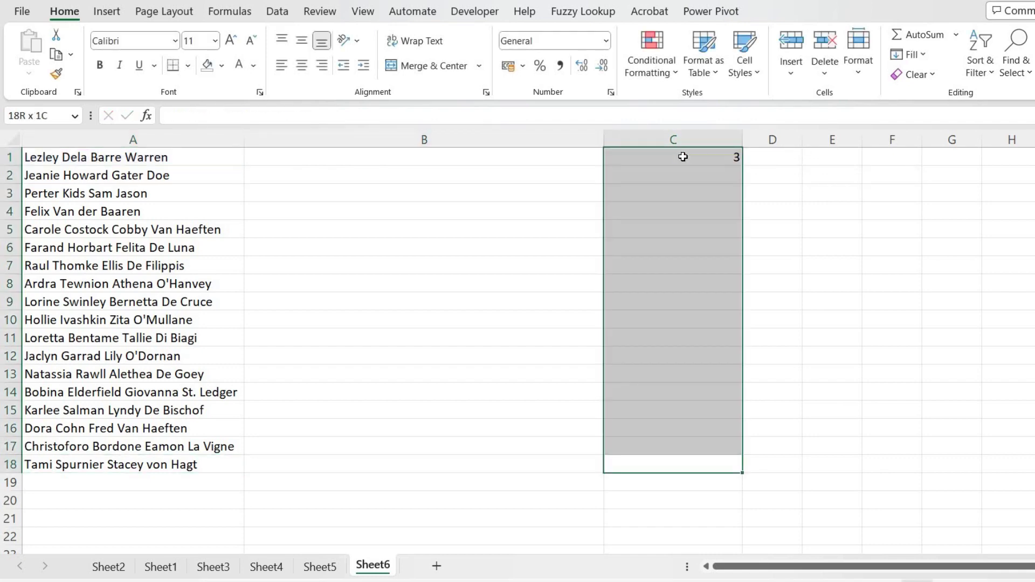
key(ctrl+d)
key(ctrl+Up)
key(Left)
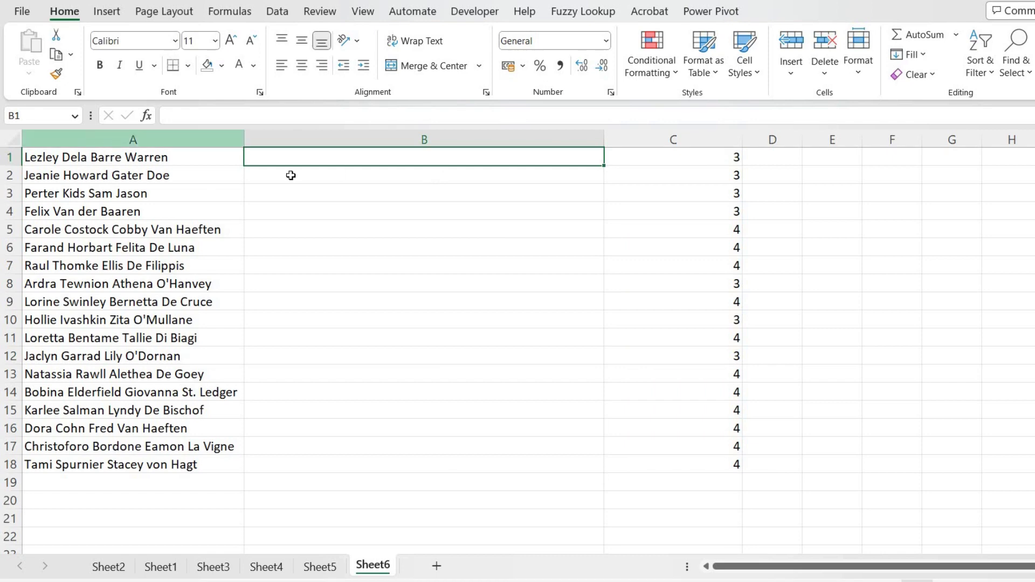
- Enter 'Barre' in B1 as the example and Flash Fill the rest of column B
text(Ba)
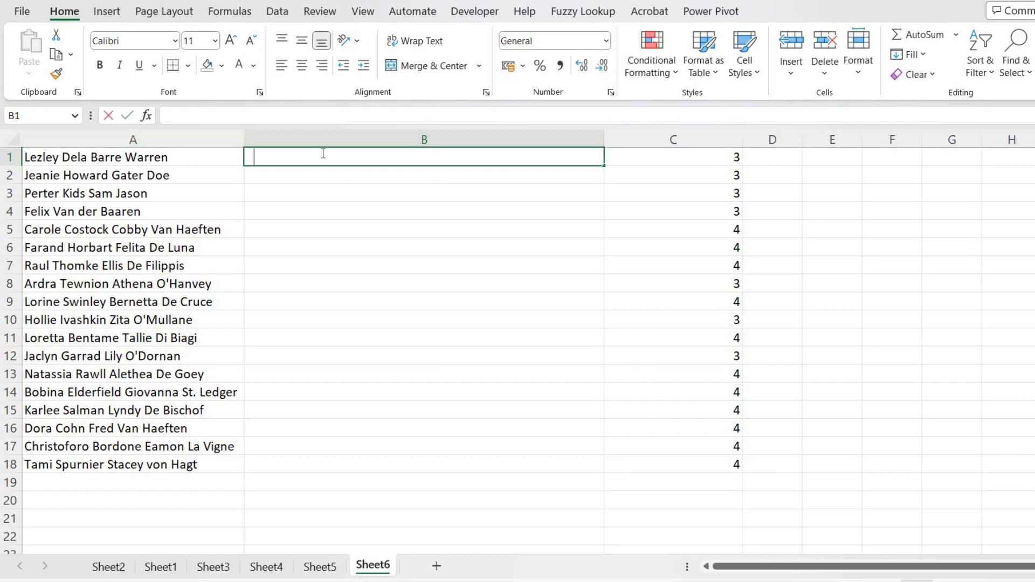
text(r)
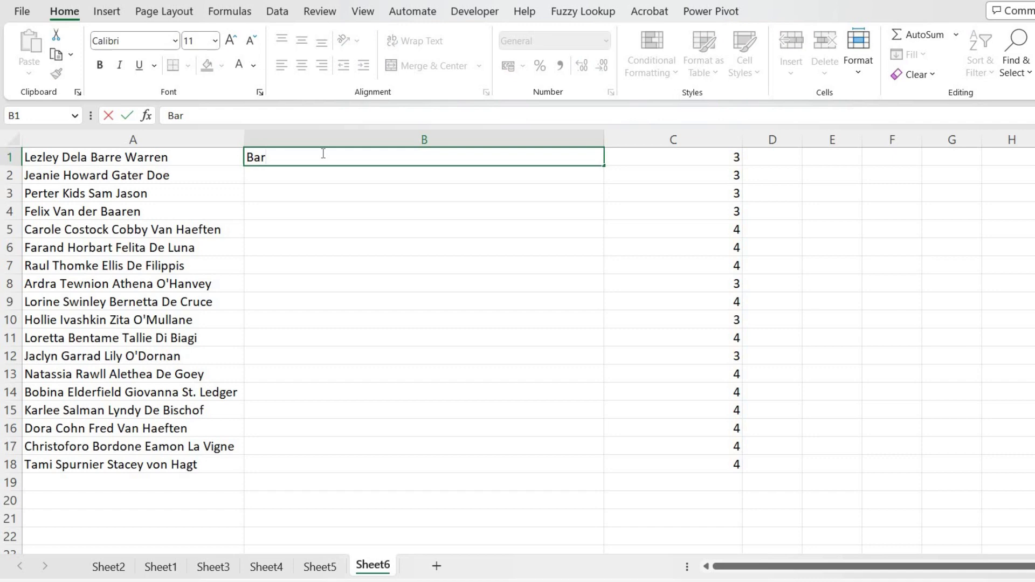
text(re)
key(Return)
click(359, 159)
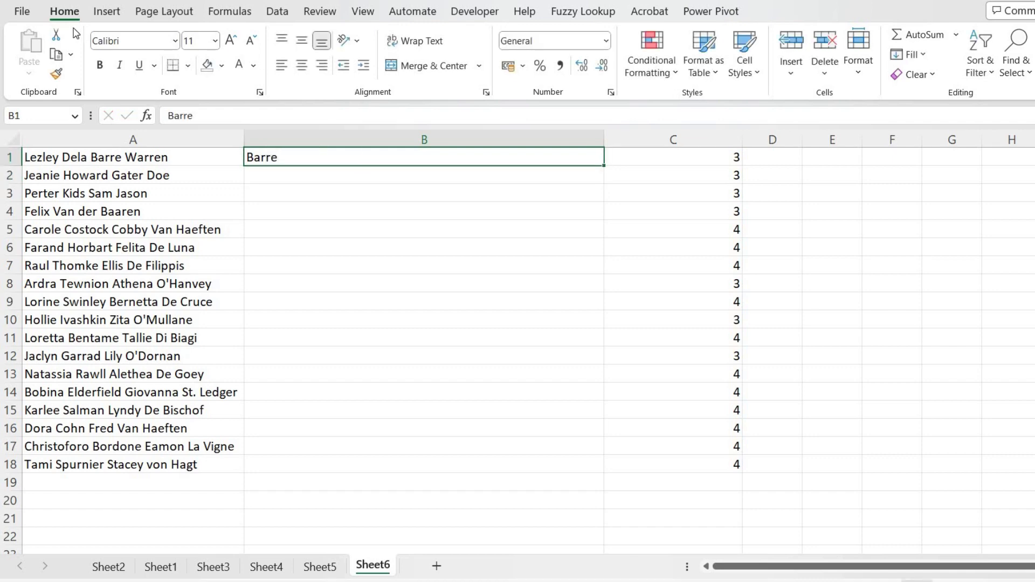
click(284, 16)
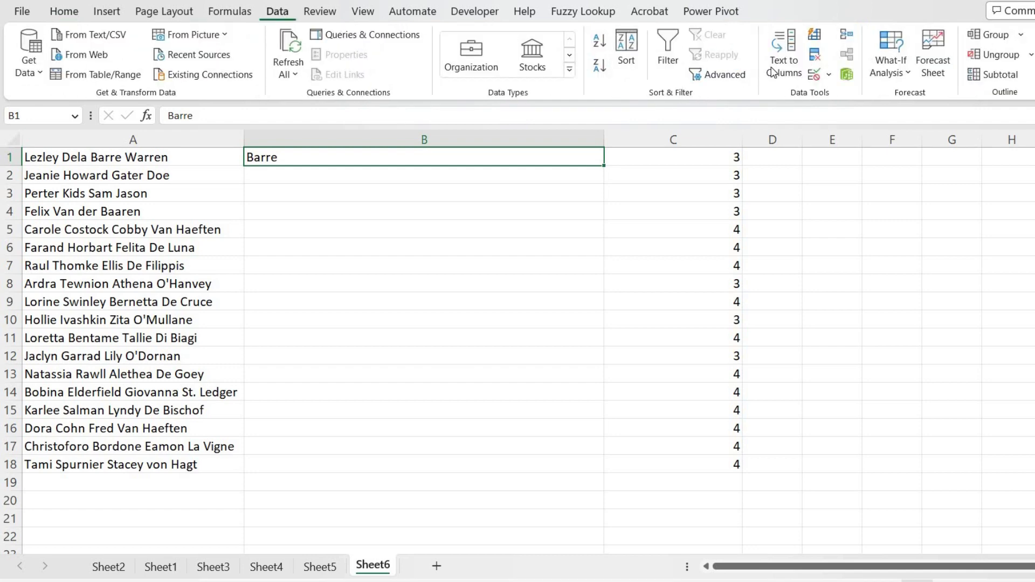
click(815, 35)
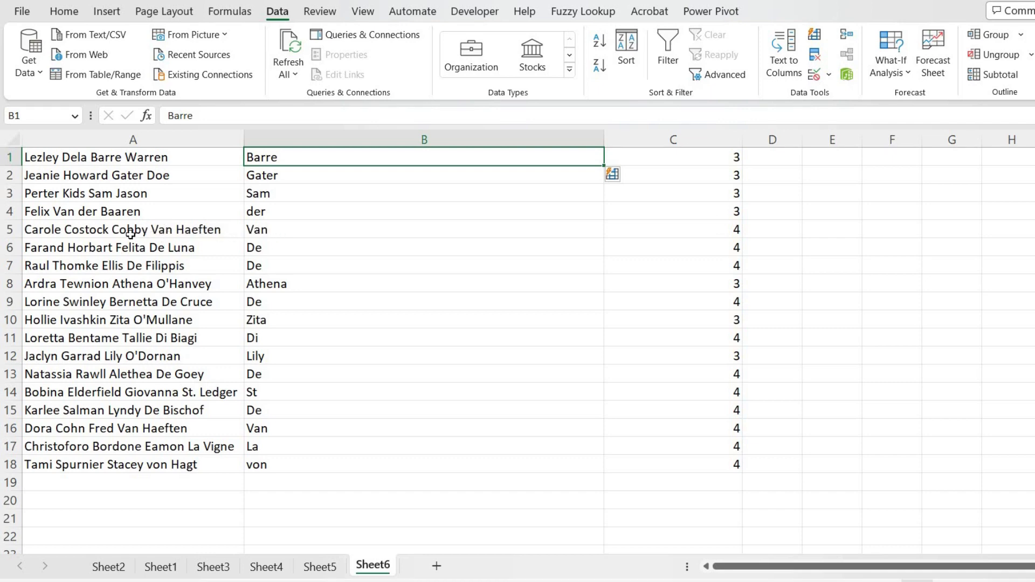
- Correct B5 to 'Cobby' and rerun Flash Fill with Ctrl+E
click(273, 229)
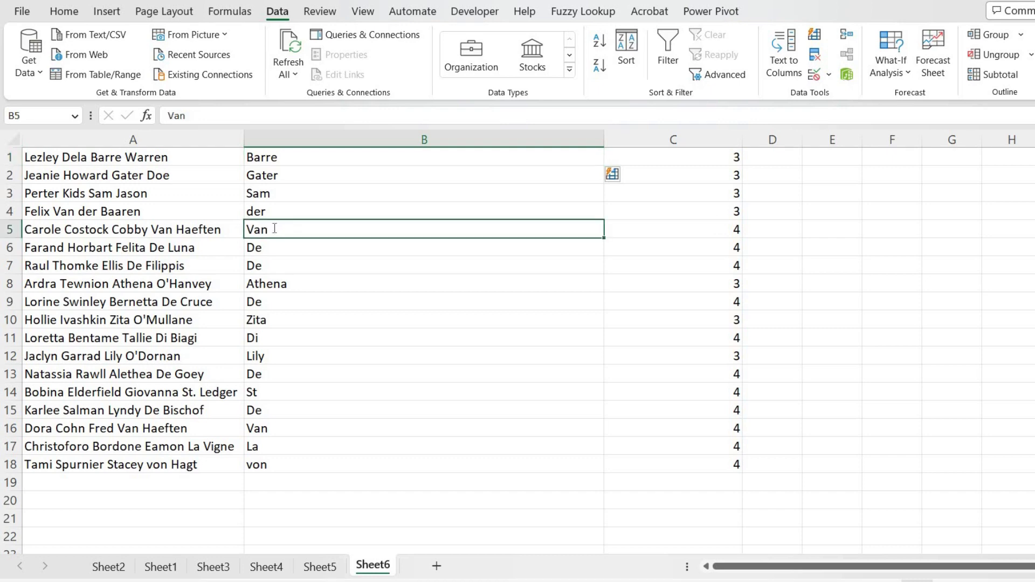
text(Cobby)
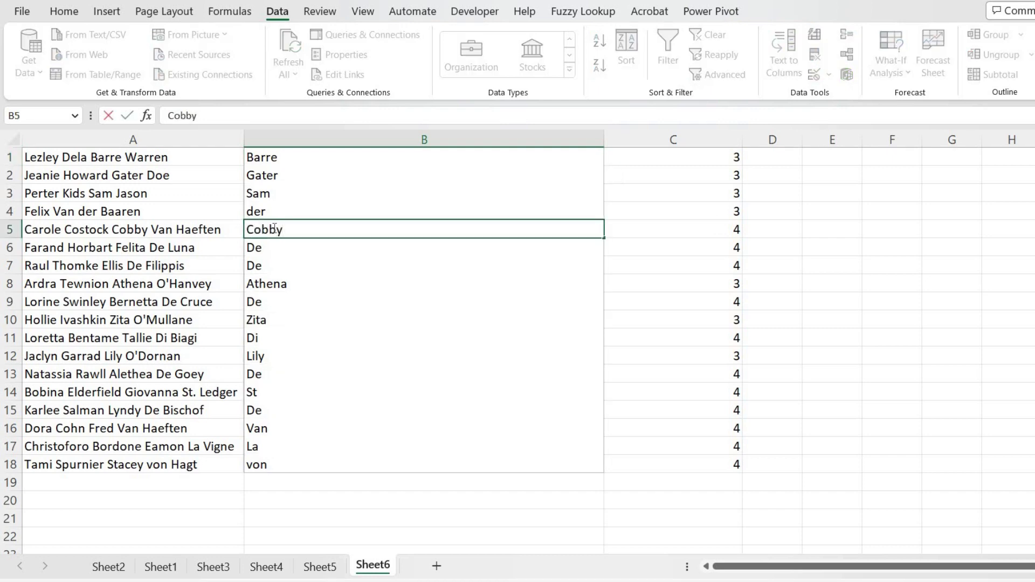
key(Return)
key(ctrl+e)
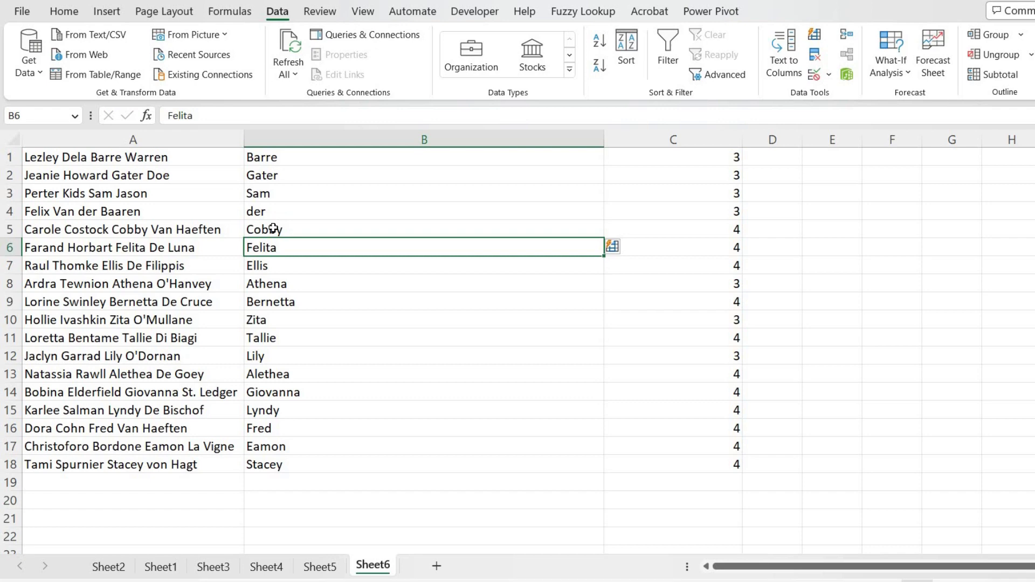
key(Up)
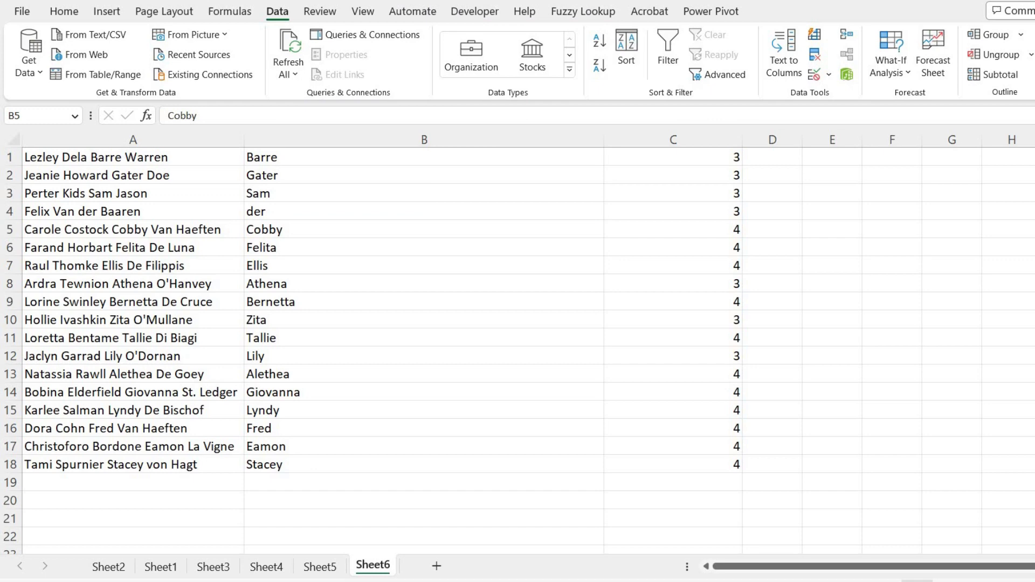
- Insert a blank top row and enter 'Challange: Get the 3rd Name without using Formula' in A1
click(11, 157)
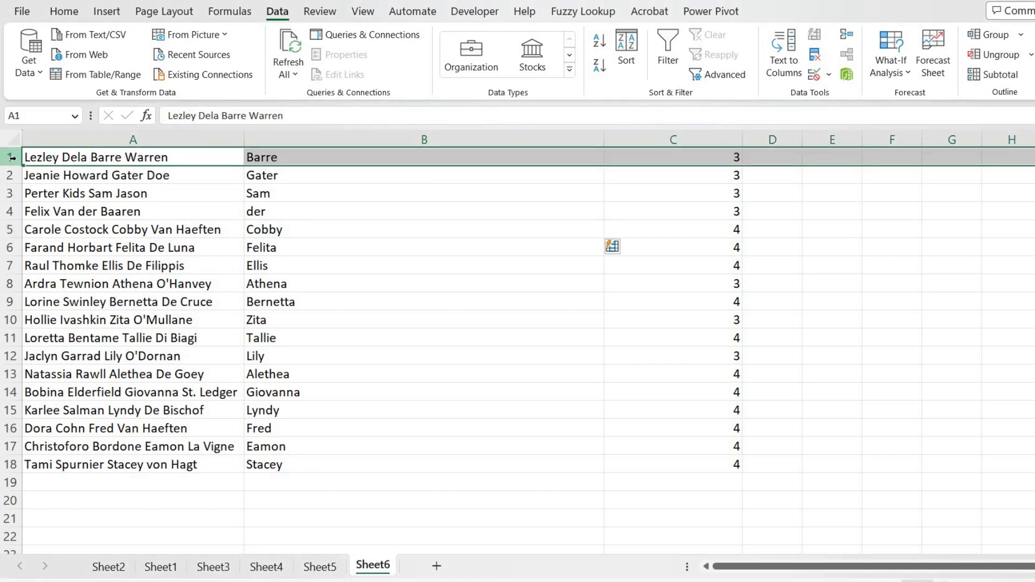
key(ctrl+shift+plus)
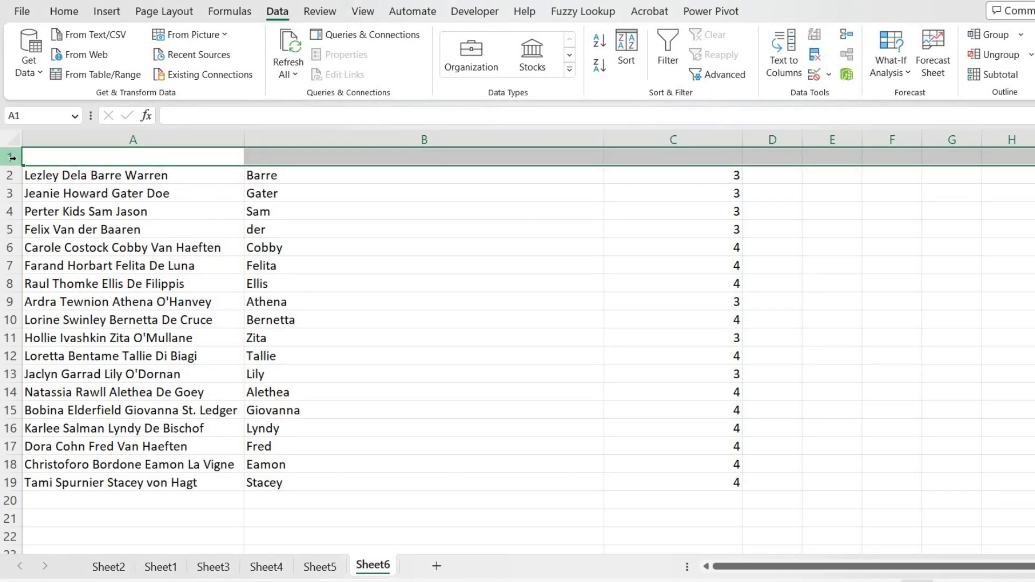
text(Cha)
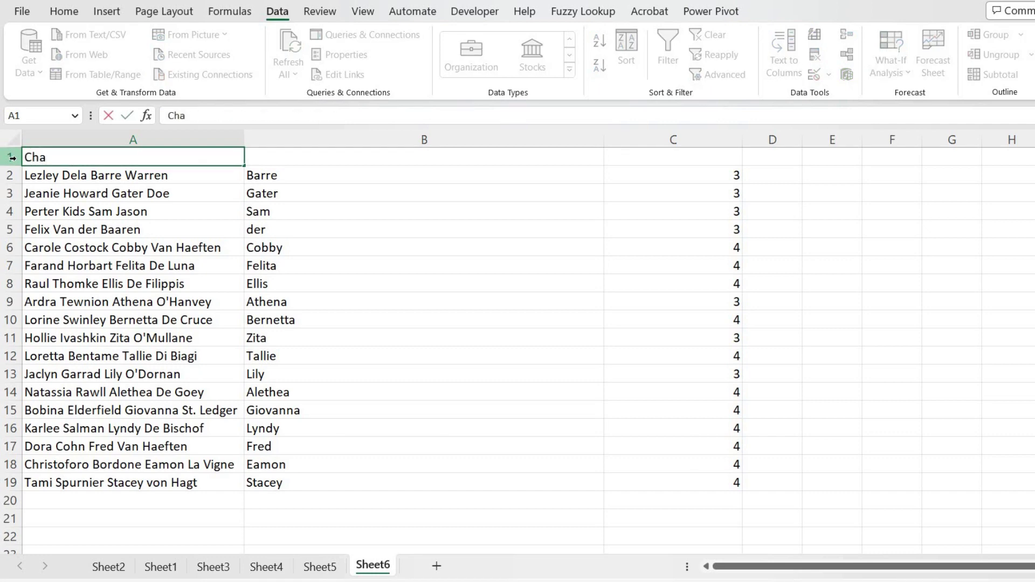
text(llange: Gett)
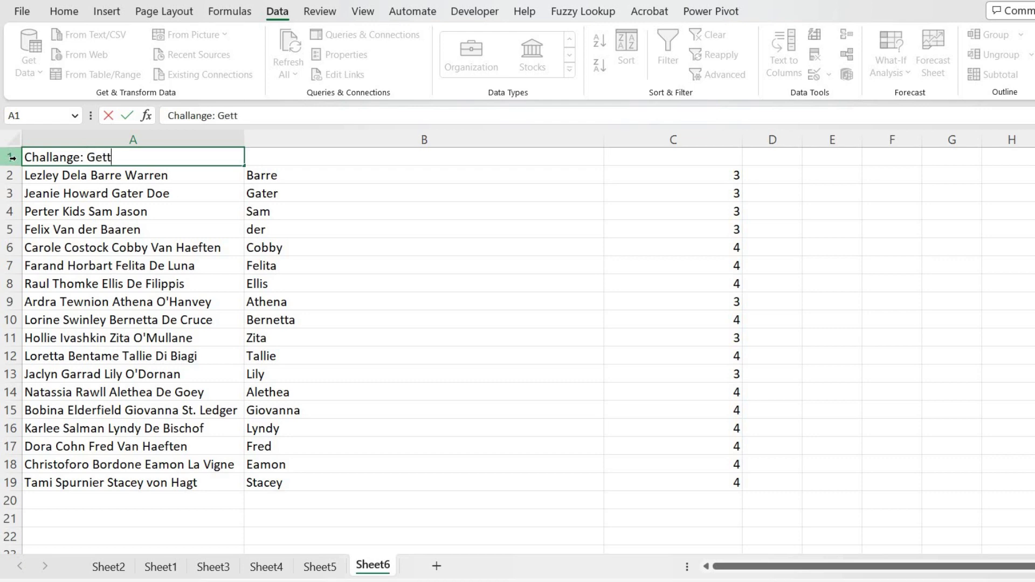
key(BackSpace)
text( the 3rd Name)
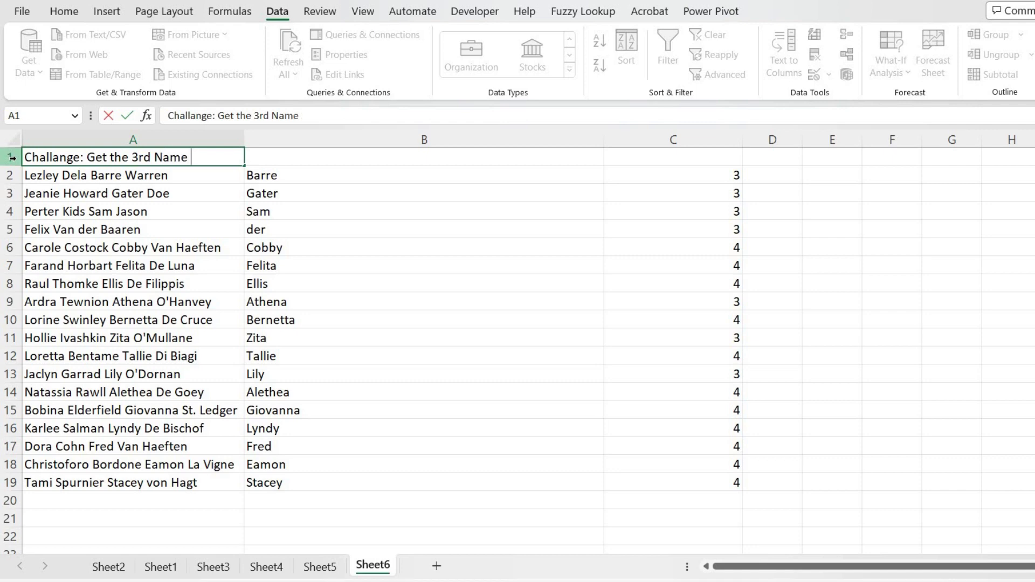
text( witou)
key(BackSpace)
key(BackSpace)
key(BackSpace)
text(hout using )
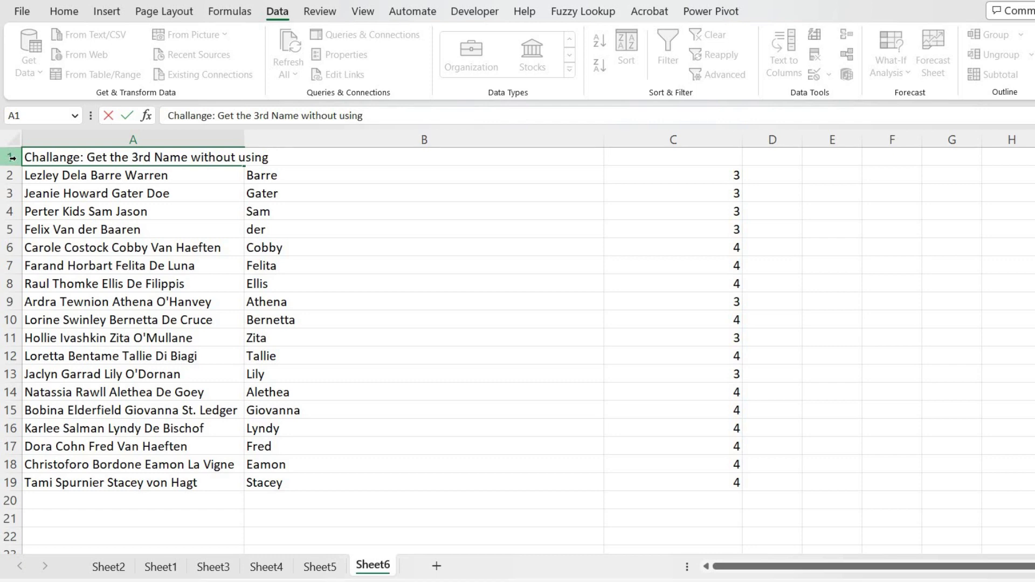
text(Formula)
- Make the A1 title 24 pt white on a dark navy fill, merged and centred across A1:C1
click(64, 11)
click(214, 41)
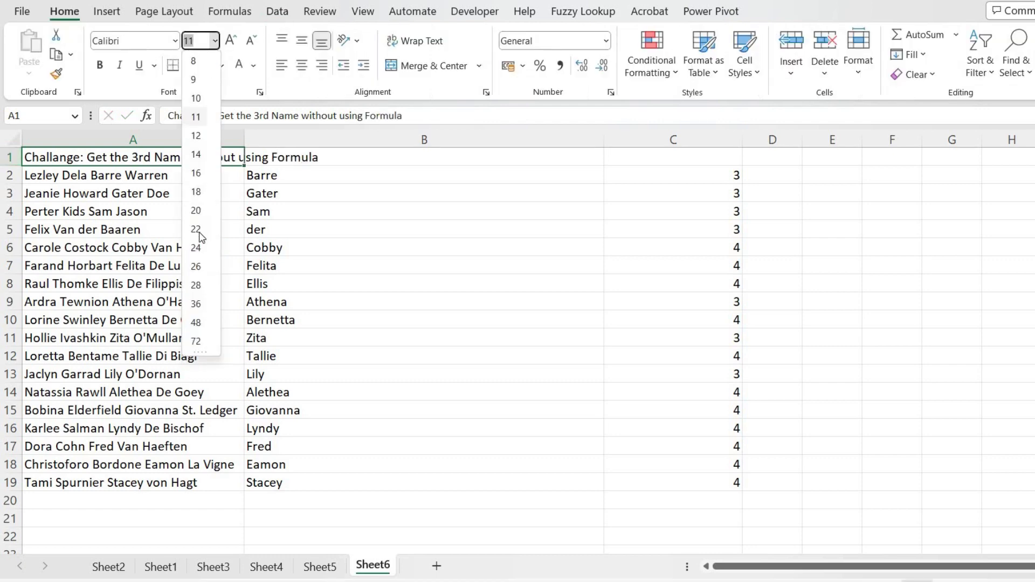
click(196, 247)
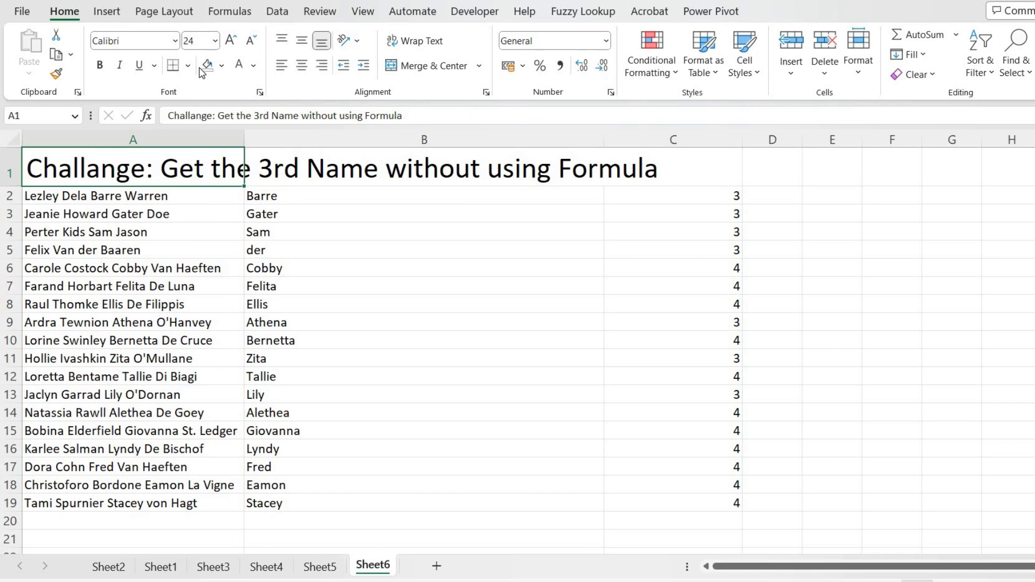
click(236, 66)
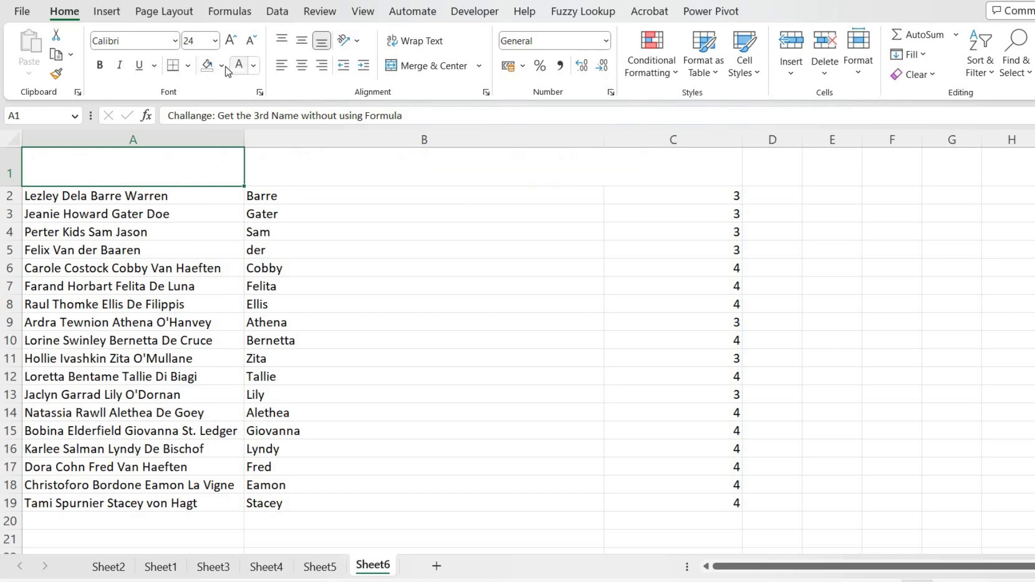
click(221, 66)
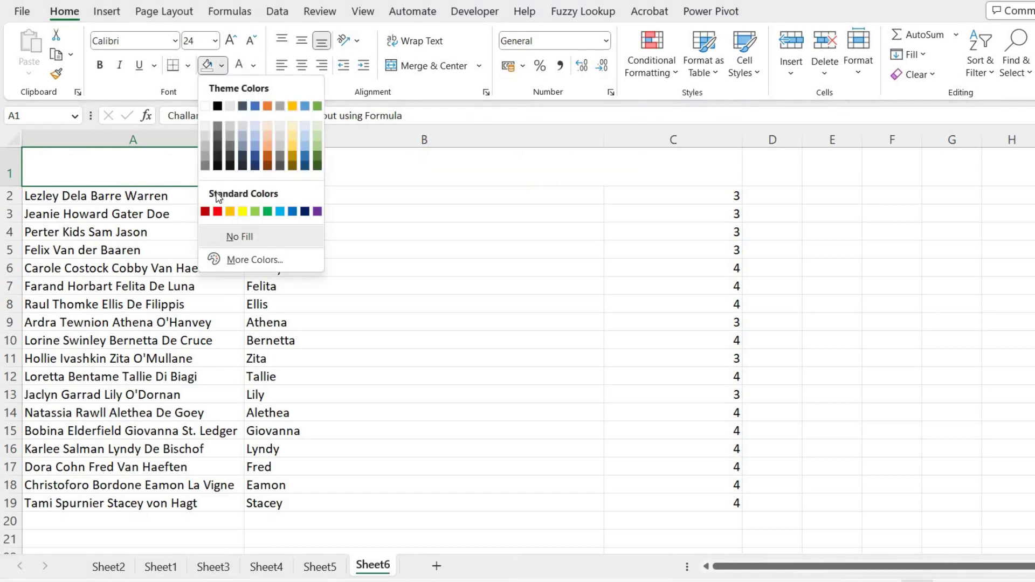
click(255, 164)
key(shift+Right)
key(shift+Right)
click(422, 66)
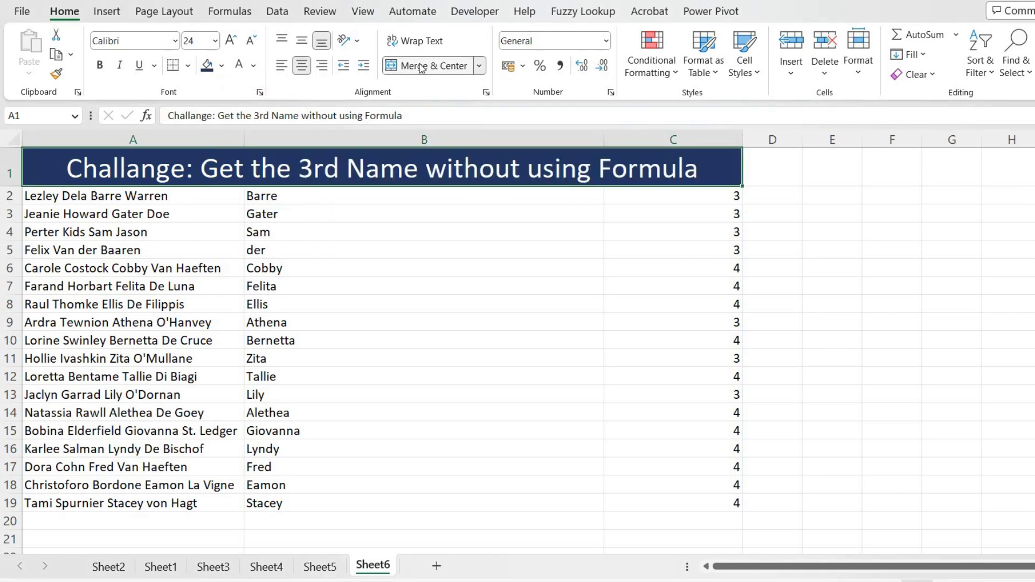
- Insert a blank row under the title and enter 'Full Name' in A2
click(9, 196)
key(ctrl+shift+equal)
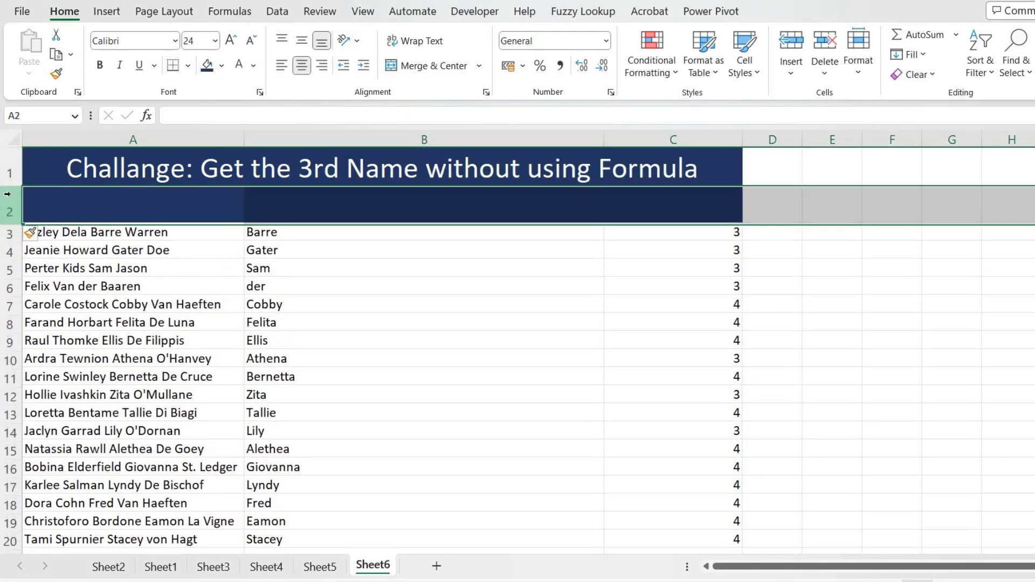
text(Nm)
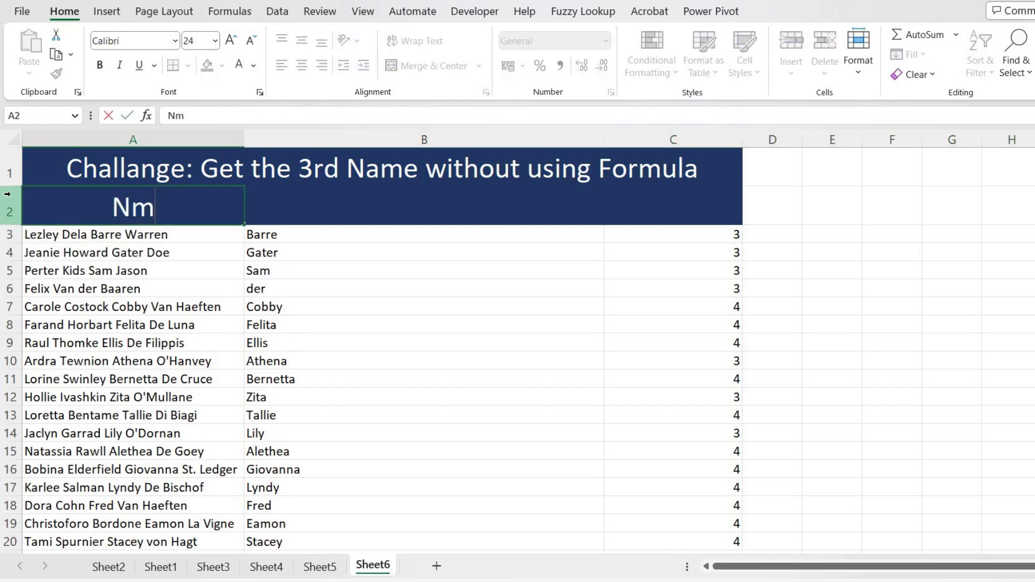
key(BackSpace)
key(BackSpace)
text(Full Name)
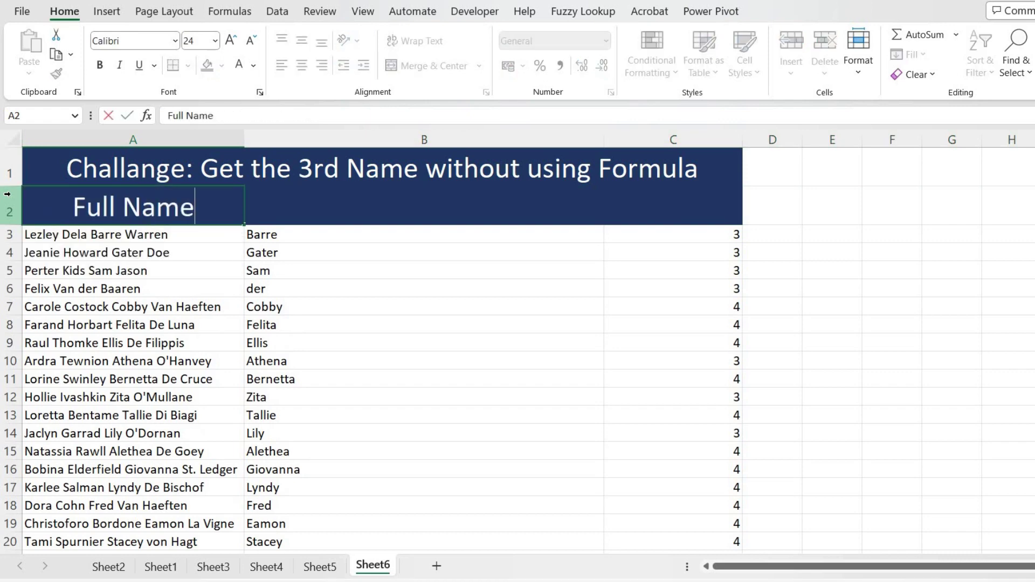
key(Tab)
- Enter '3rd Word of Name' in B2 and fit column C to its SpaceCount header
text(3)
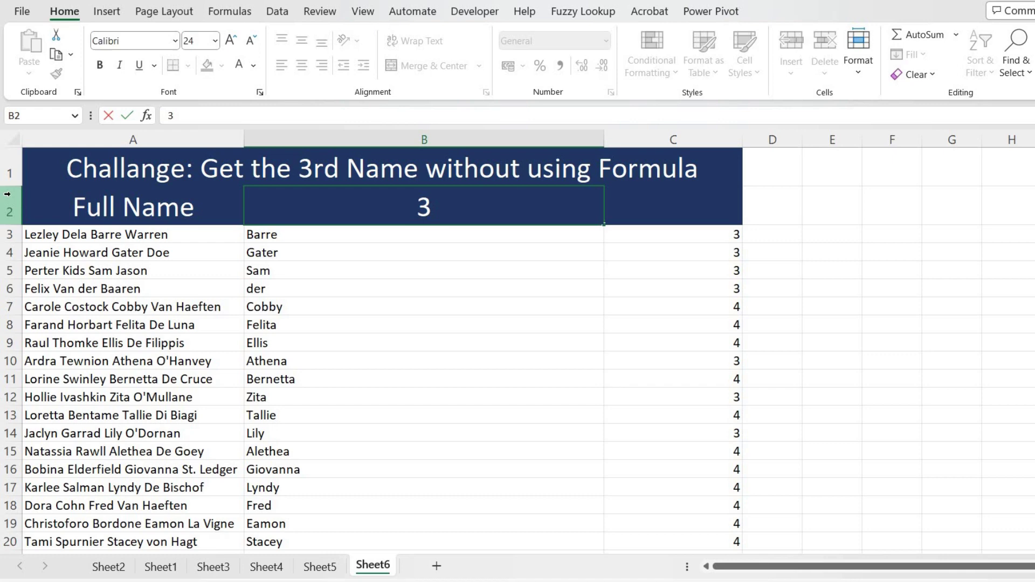
text(rd Word)
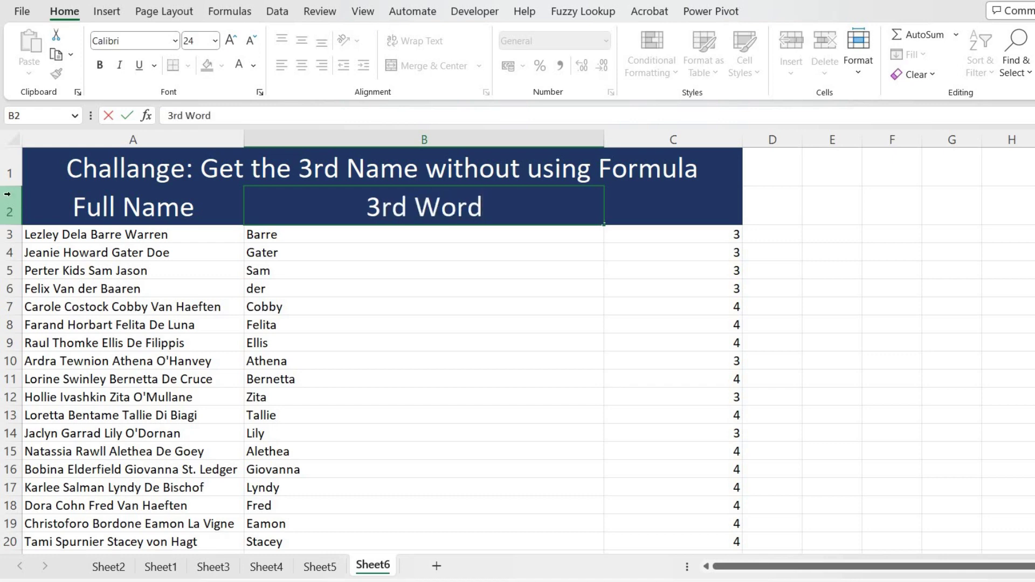
text( of Name)
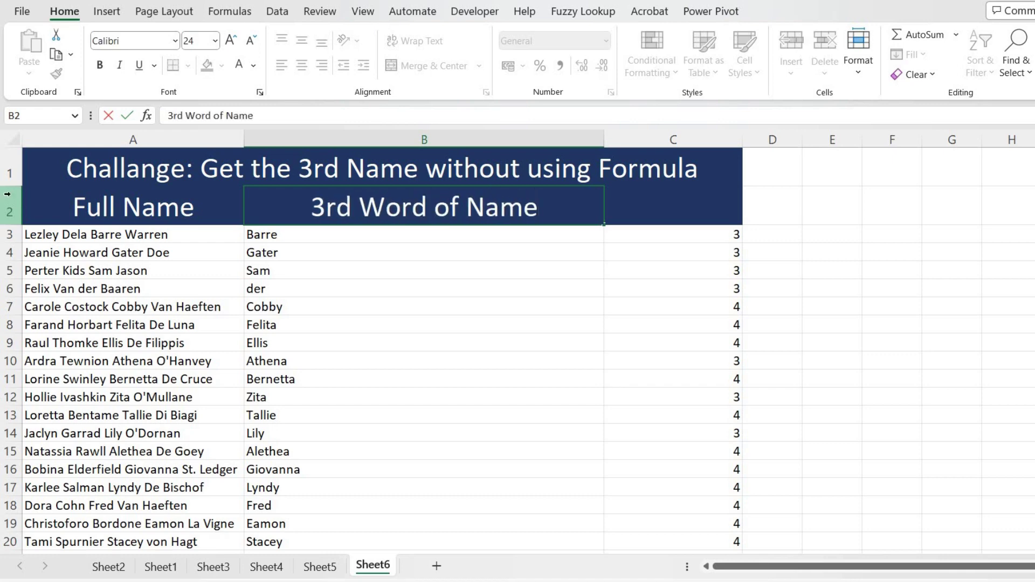
key(Tab)
key(Left)
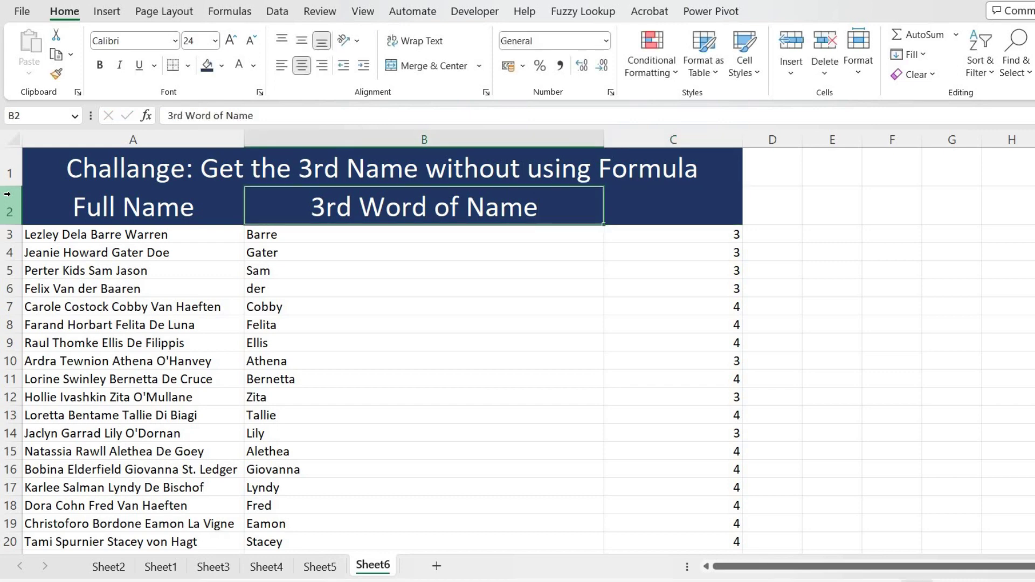
key(Right)
key(ctrl+z)
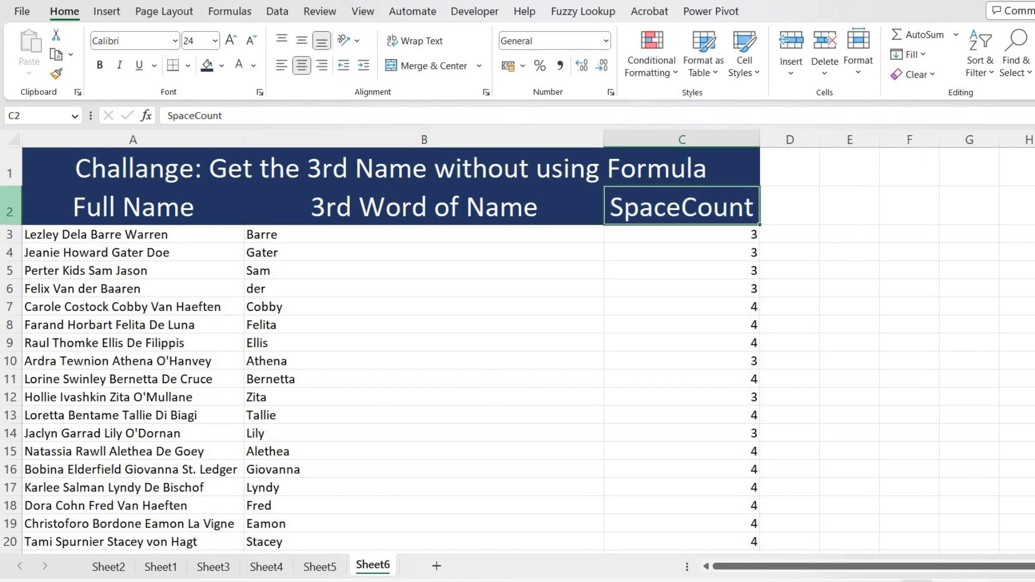